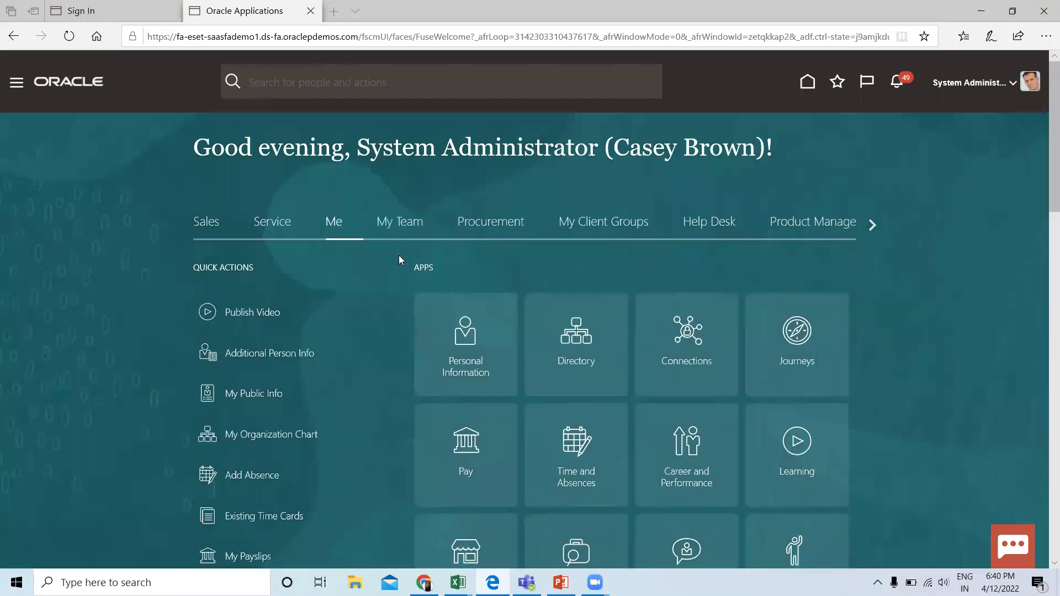
Step: From My Client Groups quick actions, open the Eligibility Profiles task under Compensation
left_click(595, 223)
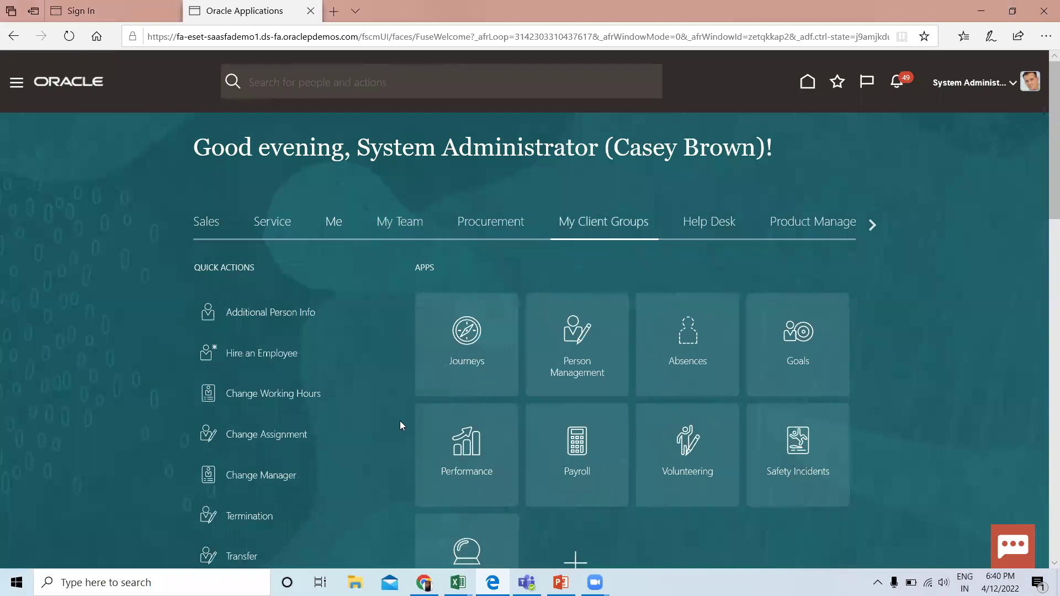
scroll(399, 422, "down", 4)
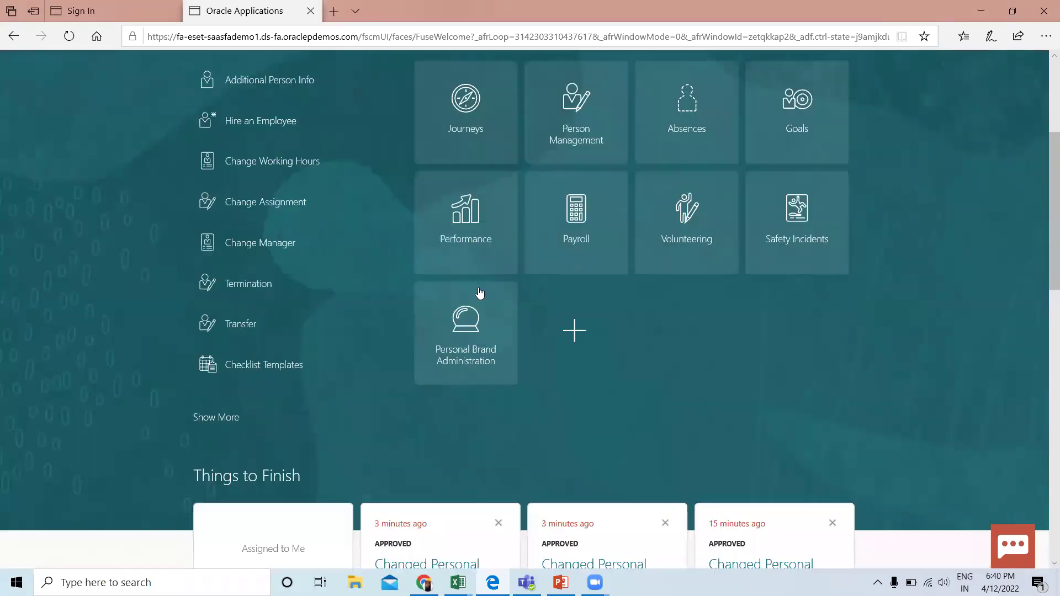
left_click(206, 425)
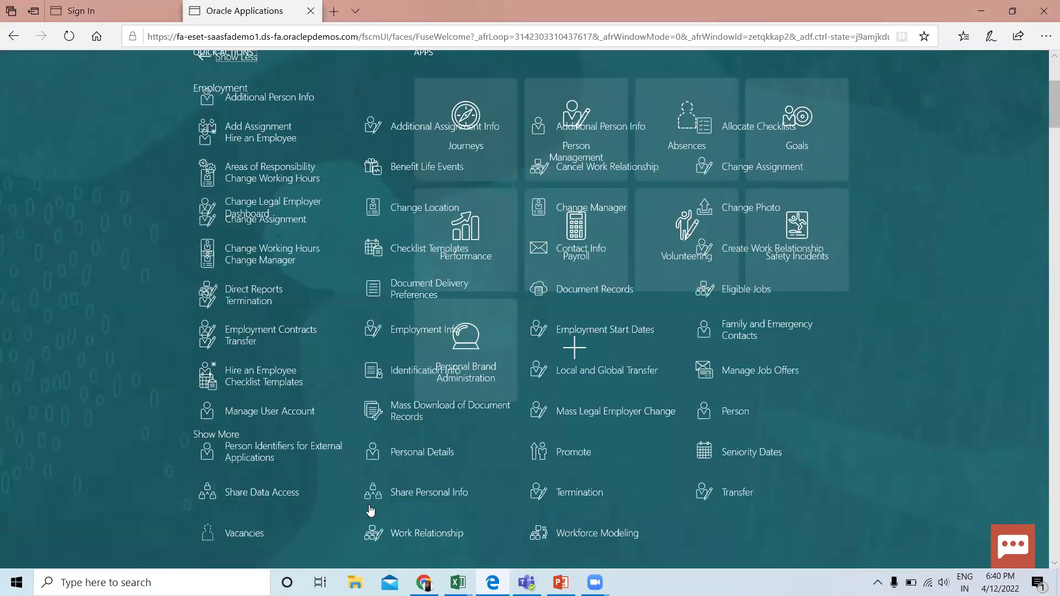
scroll(339, 504, "down", 2)
scroll(338, 502, "down", 7)
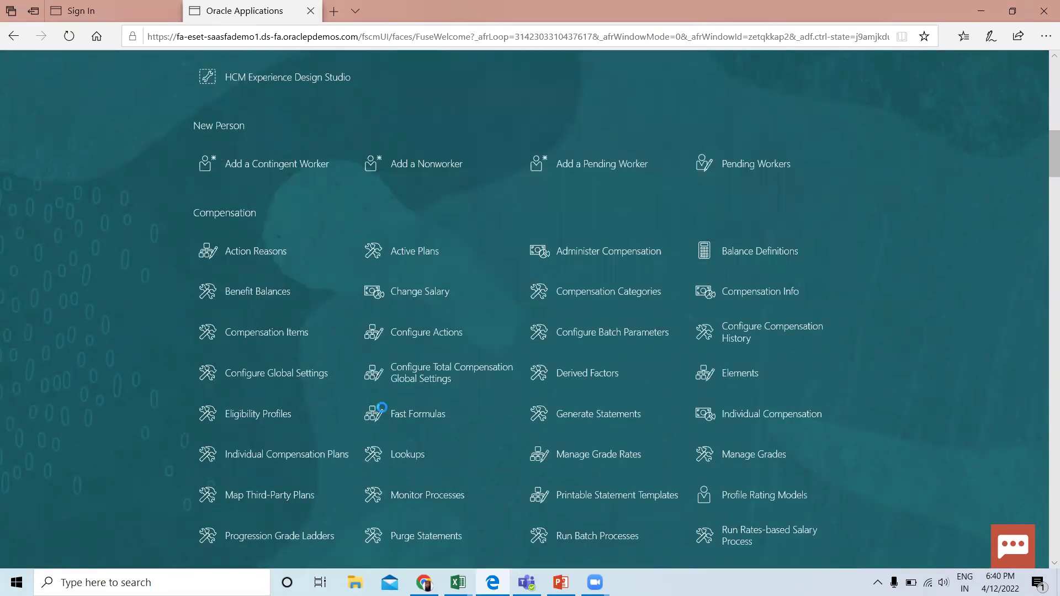
left_click(365, 415)
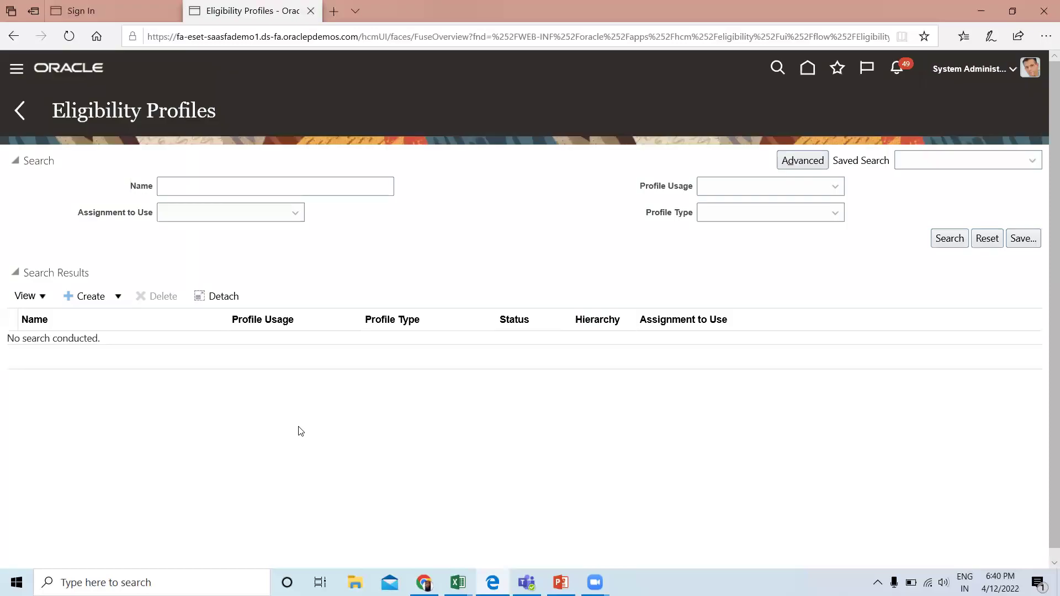
Step: List all existing eligibility profiles, then start a new participant profile
left_click(950, 238)
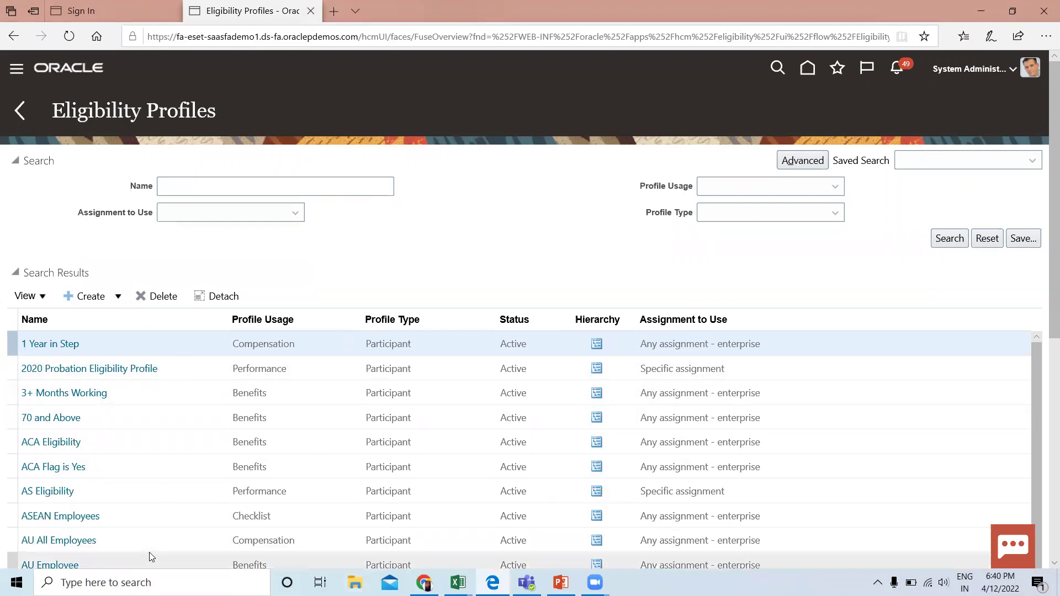
left_click(113, 299)
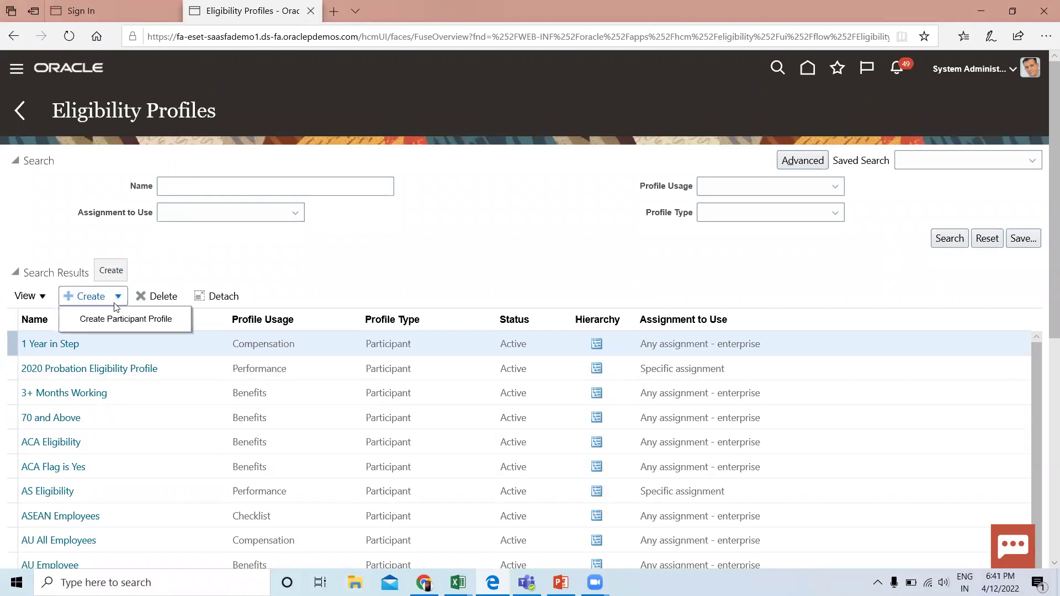
left_click(114, 321)
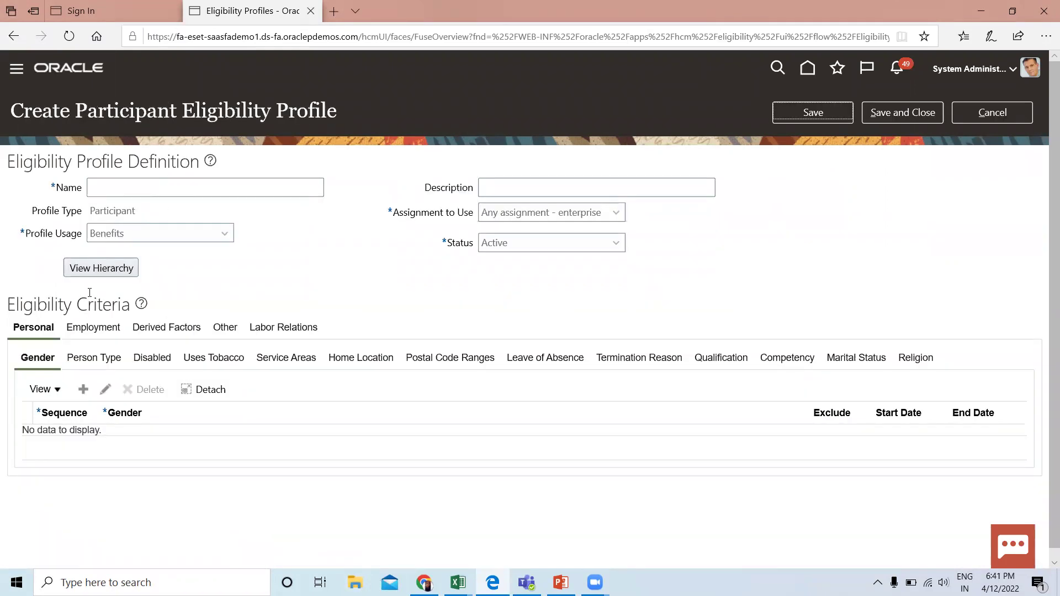
Step: Enter 'Salary between 20 to 34000' as the profile name and choose Global profile usage
left_click(158, 187)
type("A")
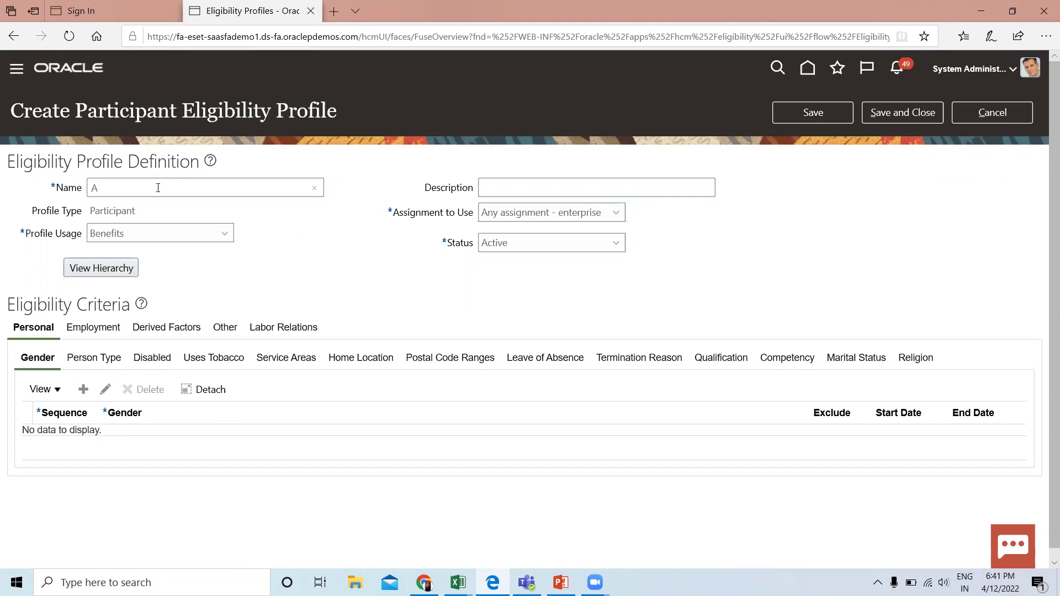
key("BackSpace")
type("Salr")
key("BackSpace")
type("ary between 20 to 34000")
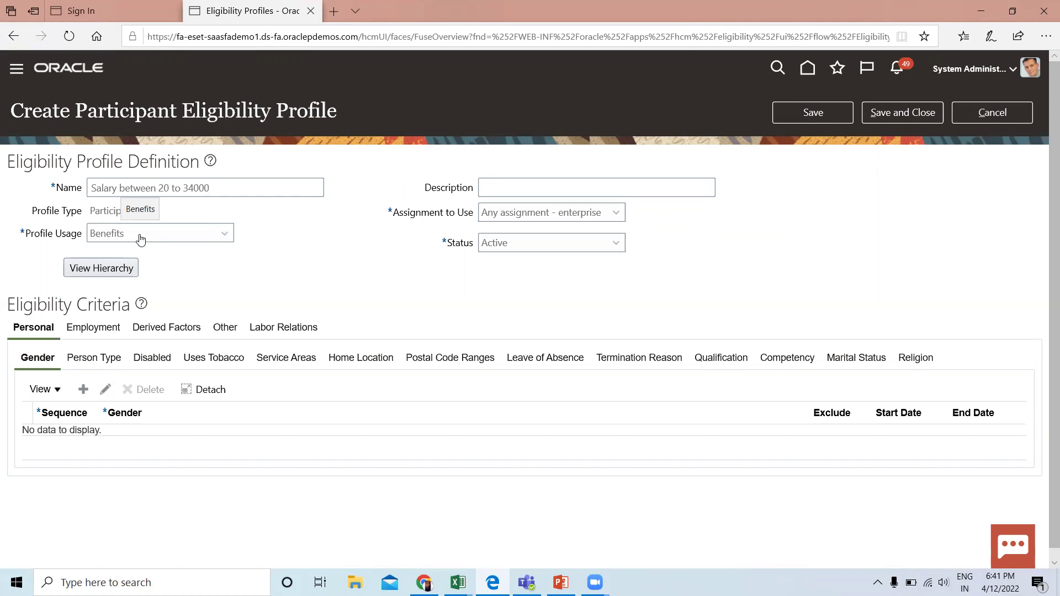
left_click(141, 239)
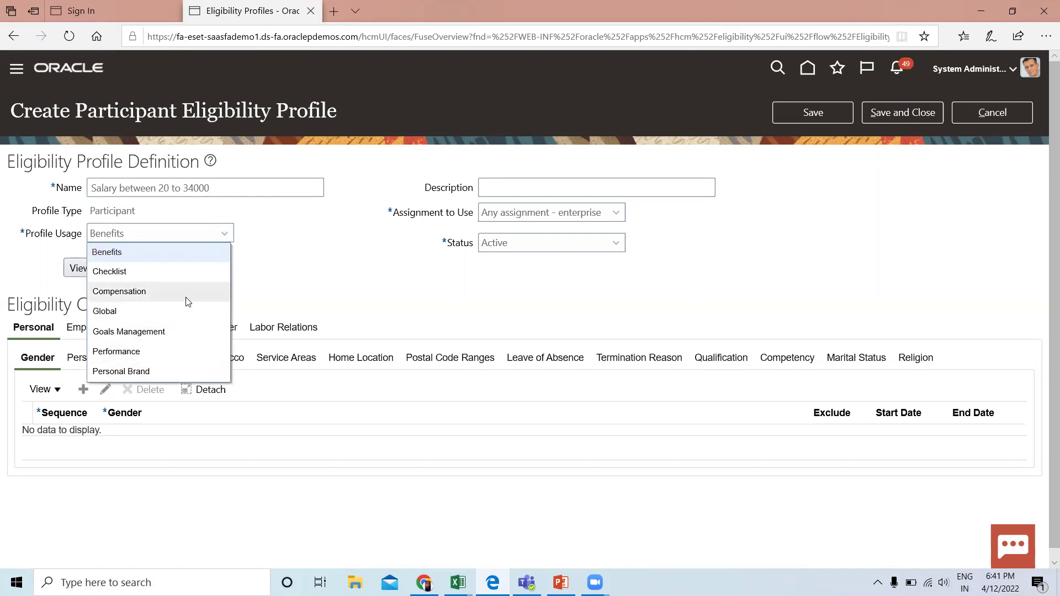
left_click(135, 307)
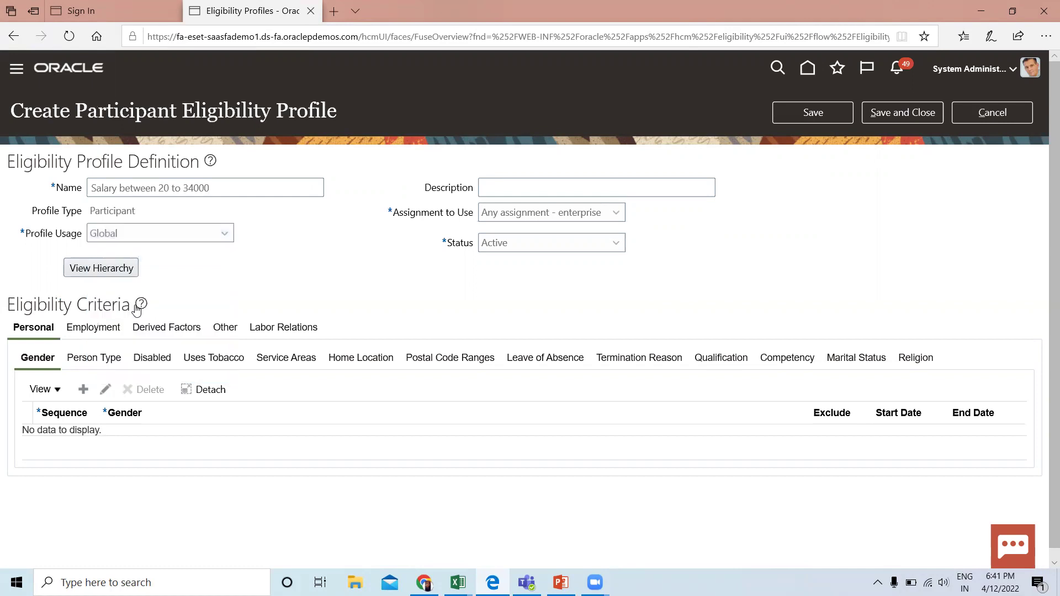
Step: Describe it as 'Employee salary between 20 to 34000' with Employee assignment only - enterprise
left_click(539, 184)
type("Employee salary betwe")
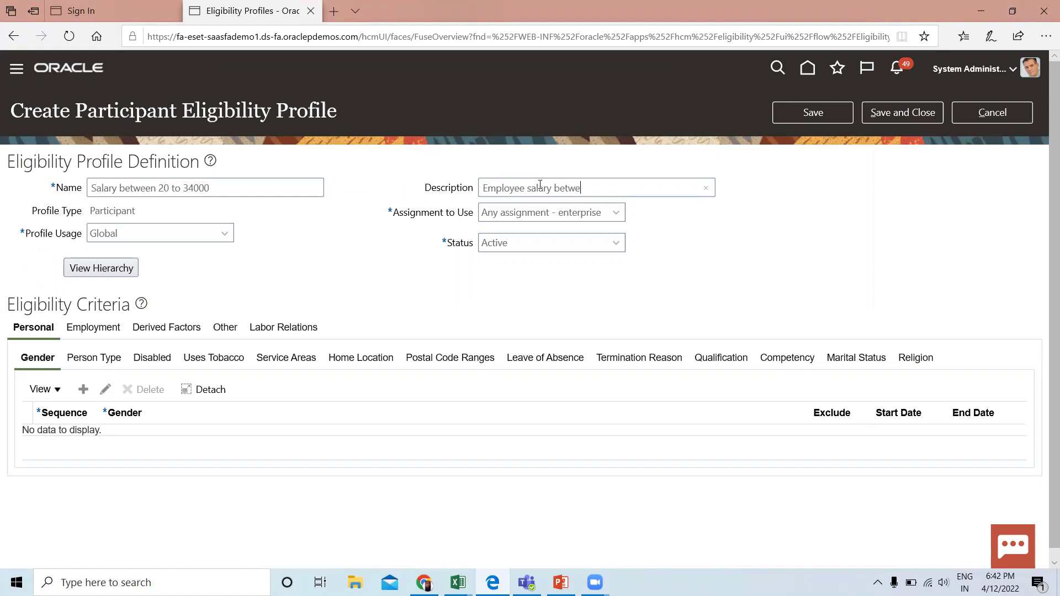
type("en 20 to 34000")
left_click(540, 218)
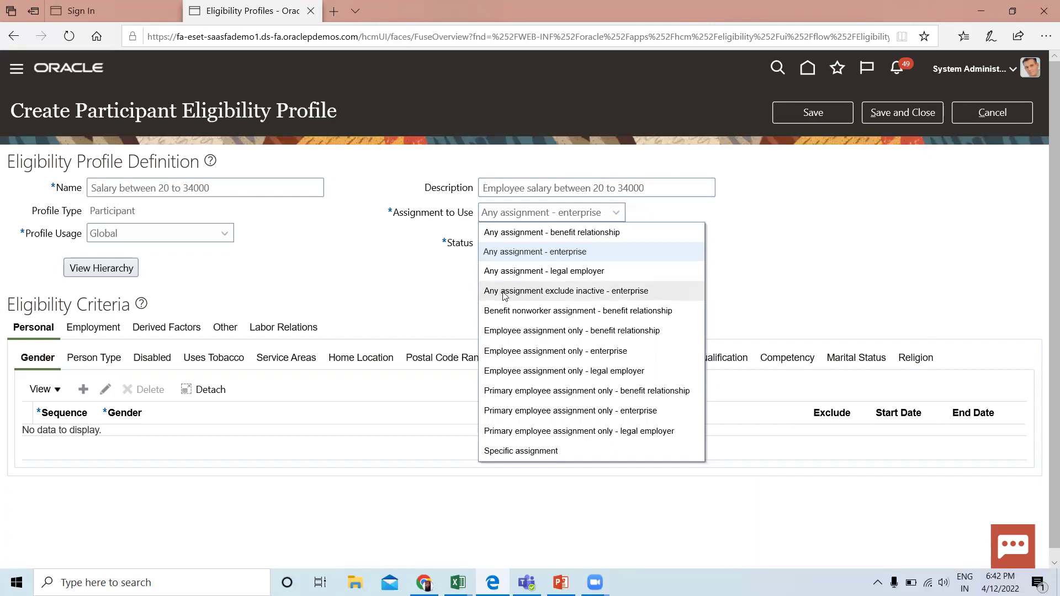
left_click(534, 351)
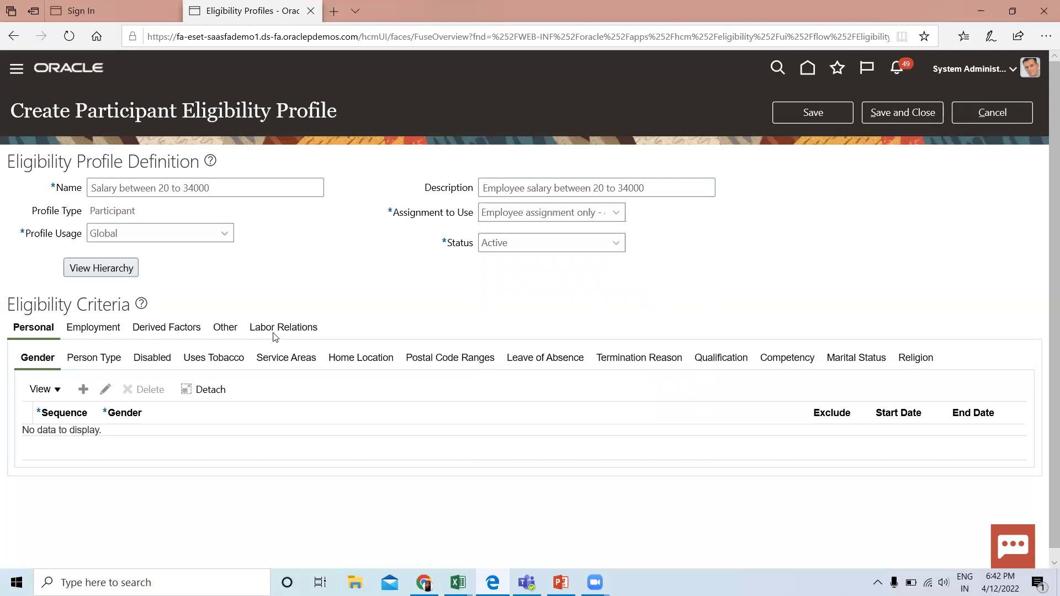
Step: Move through the Personal and Employment criteria tabs to the Derived Factors tab
left_click(35, 331)
left_click(78, 333)
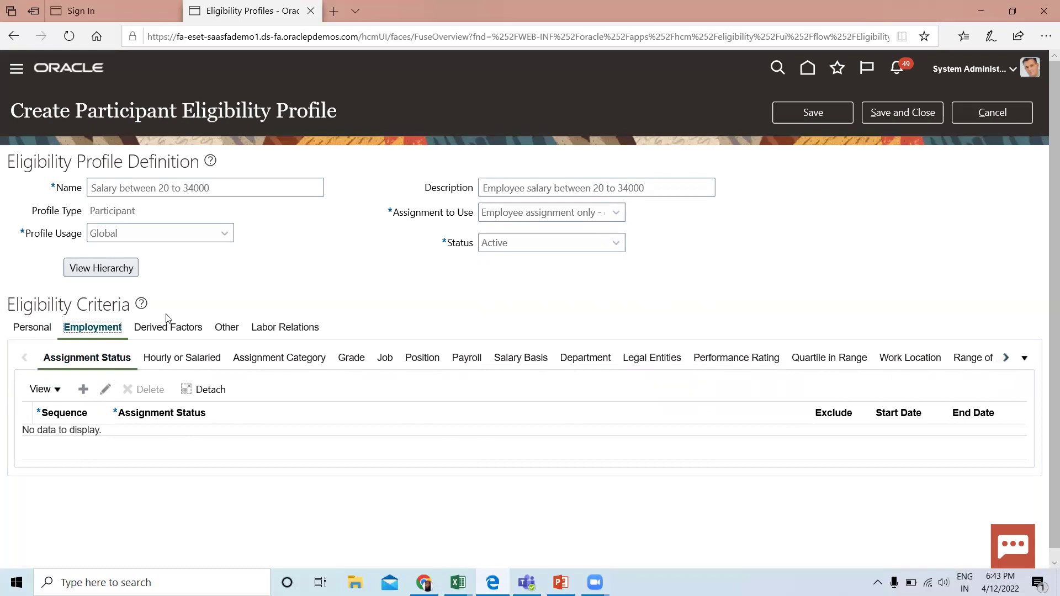
left_click(167, 331)
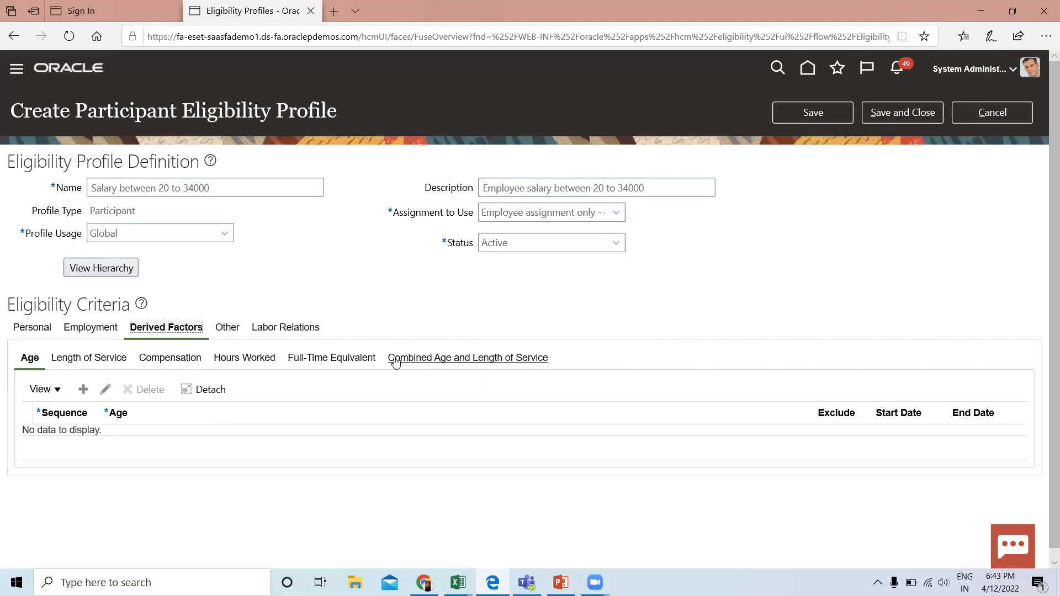
Step: Add a compensation criterion with sequence 1 and level Salary 20 to 34000
left_click(175, 360)
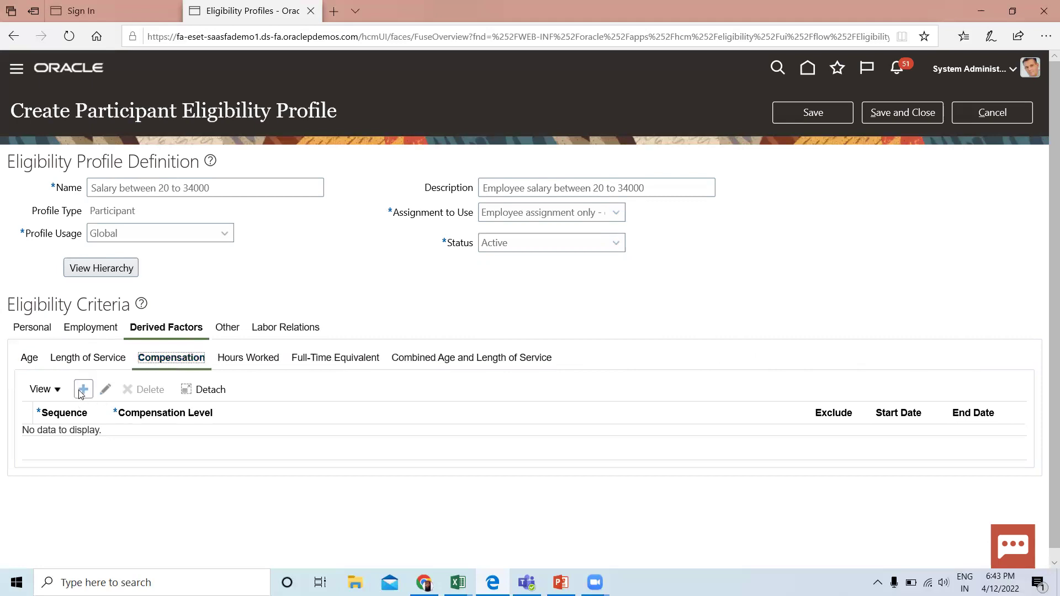
left_click(83, 389)
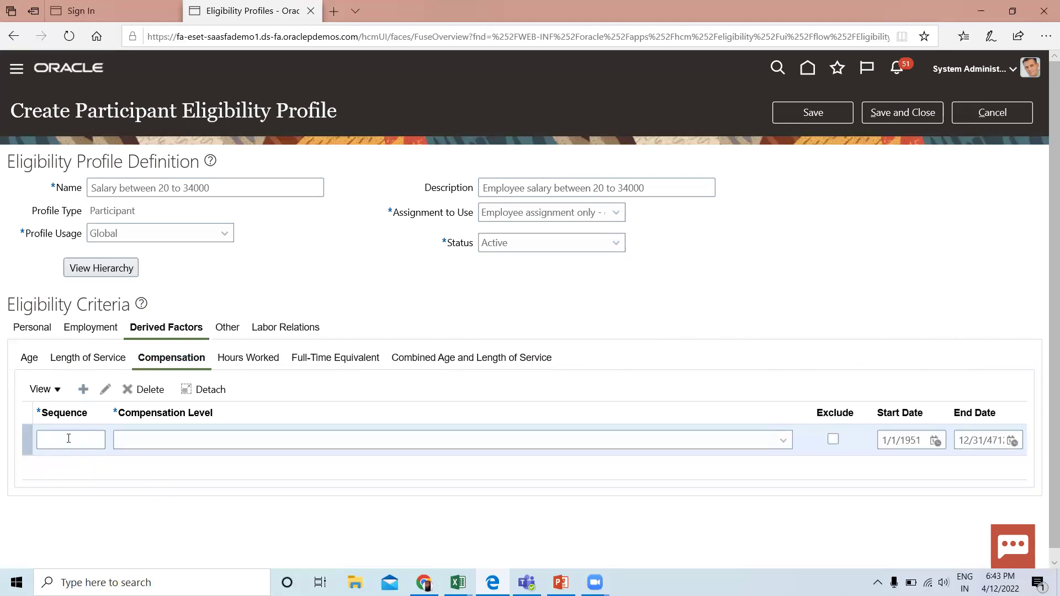
left_click(68, 438)
type("1")
left_click(704, 440)
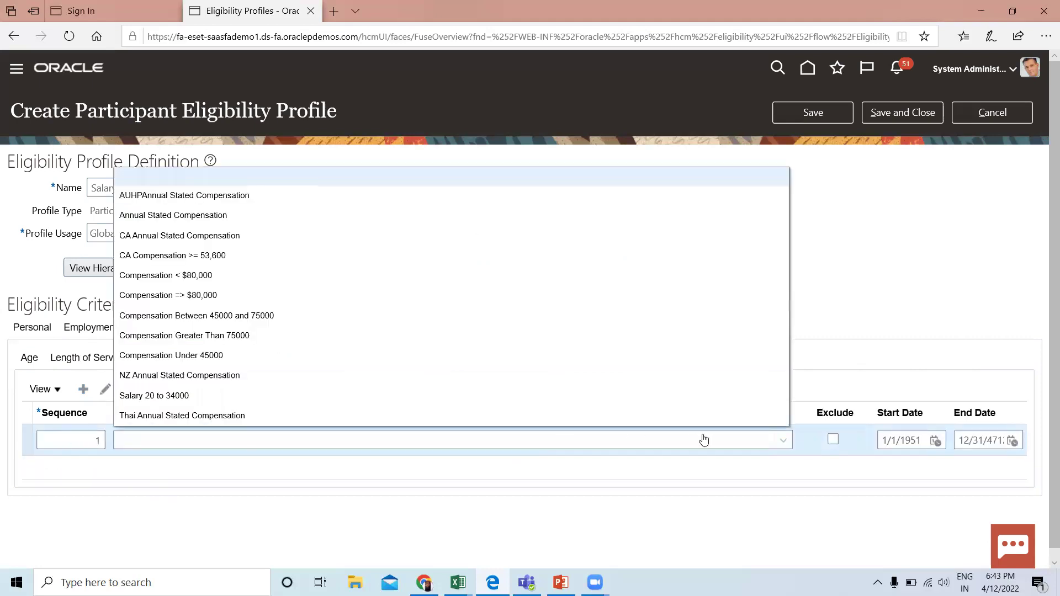
left_click(140, 398)
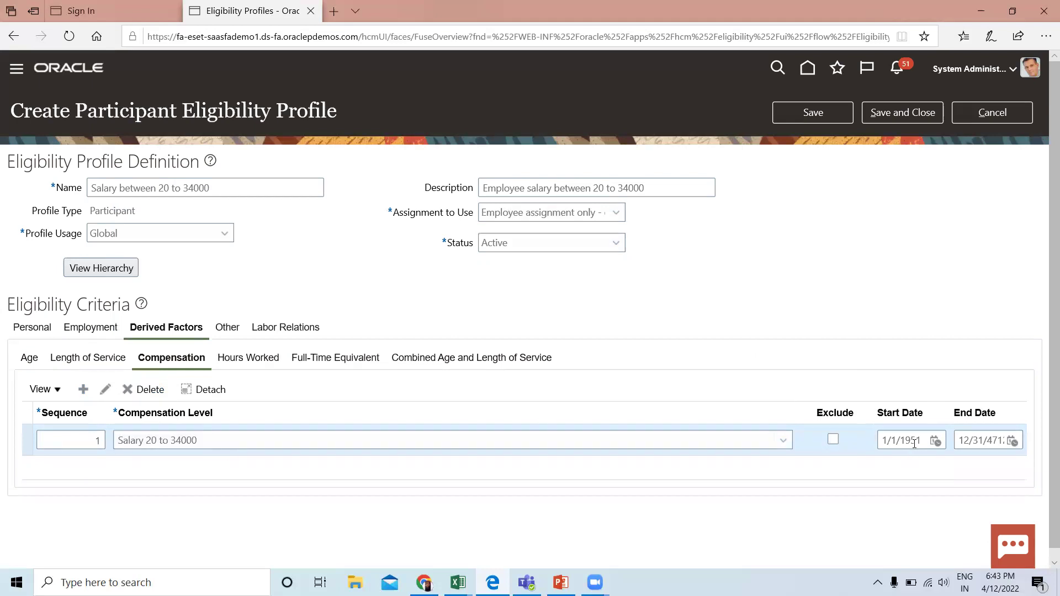
Step: Set the criterion's start date to 1/1/2022 and end date to 12/31/2044
left_click_drag(923, 438, 902, 440)
key("BackSpace")
type("2022")
left_click_drag(988, 440, 1000, 448)
type("2044")
left_click(227, 330)
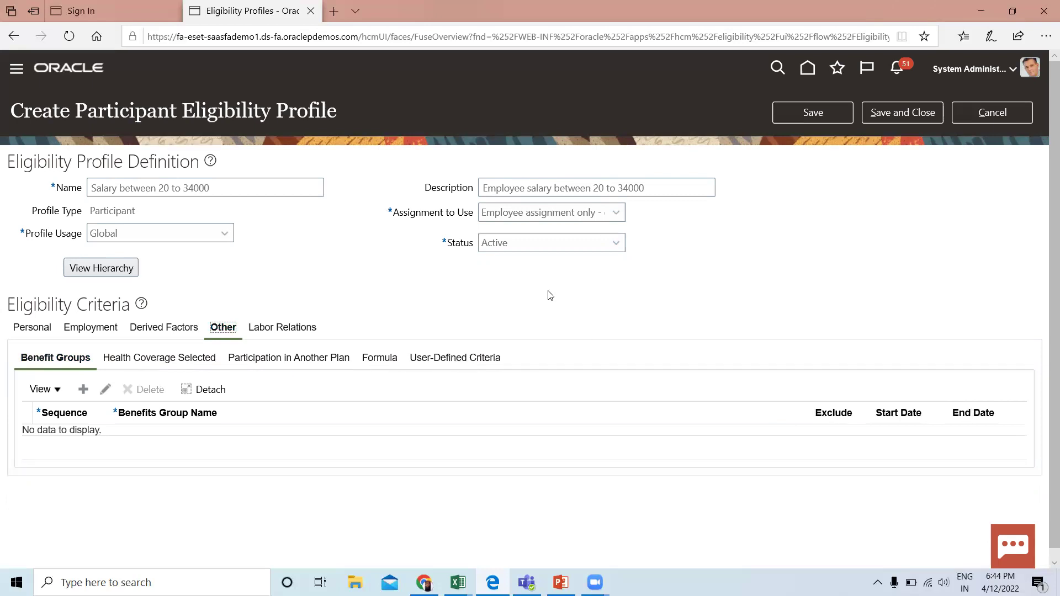
left_click(275, 330)
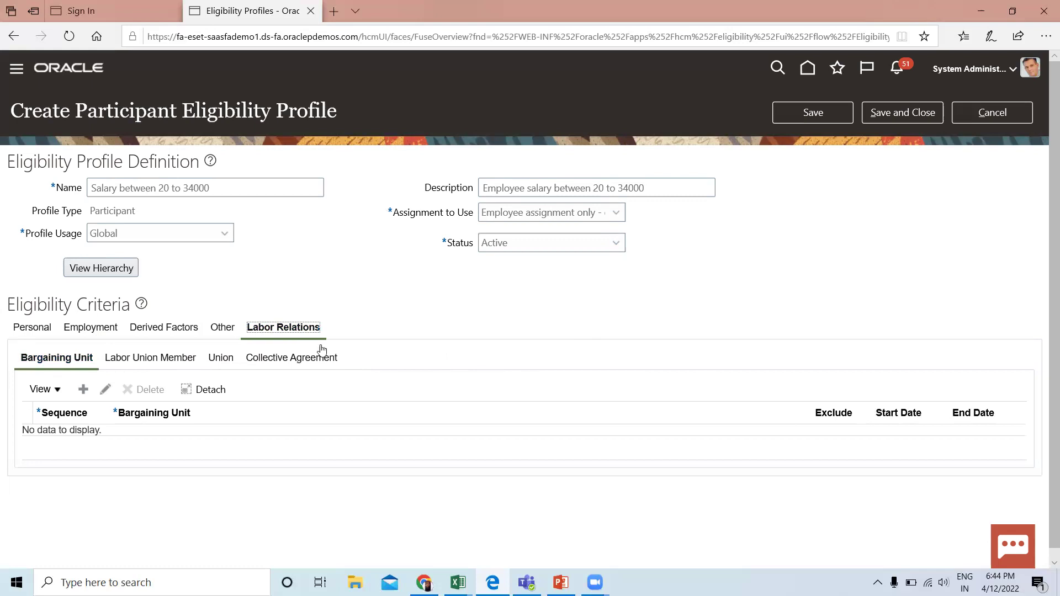
left_click(141, 330)
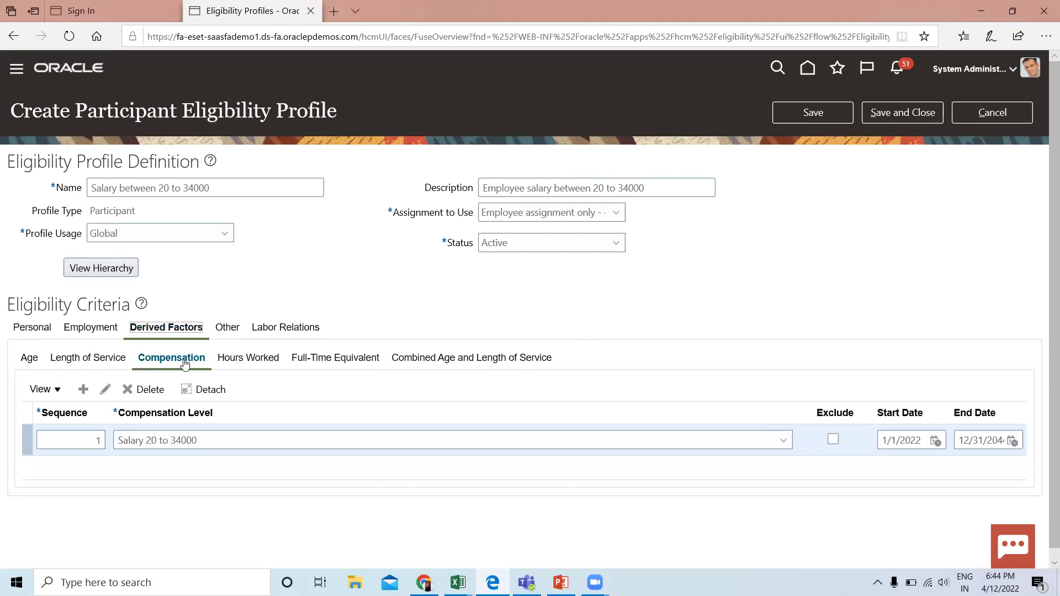
Step: Save and close the profile, then search Global profiles for the name 'salary'
left_click(903, 115)
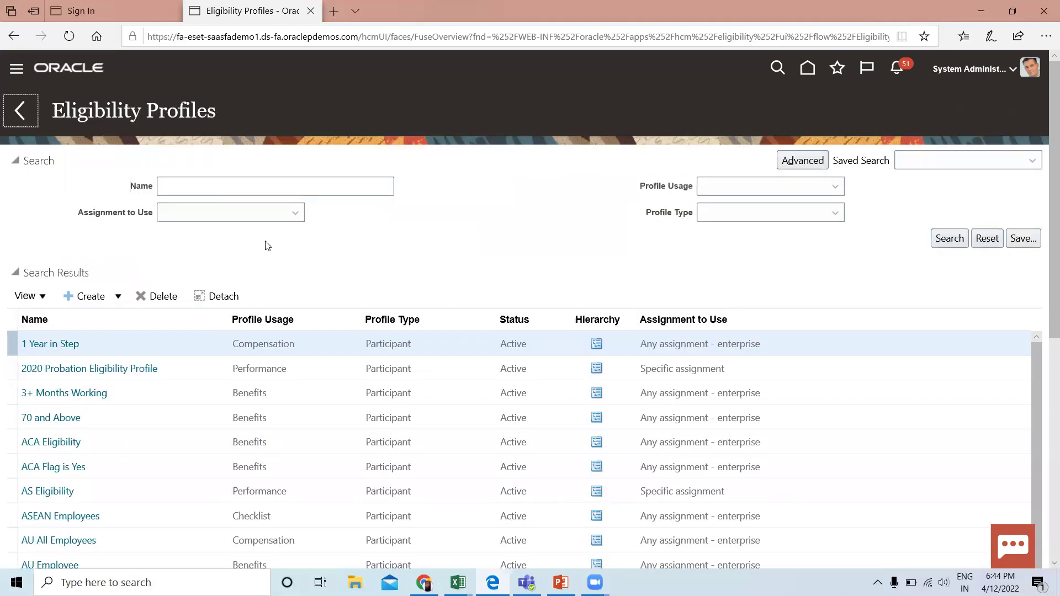
left_click(764, 192)
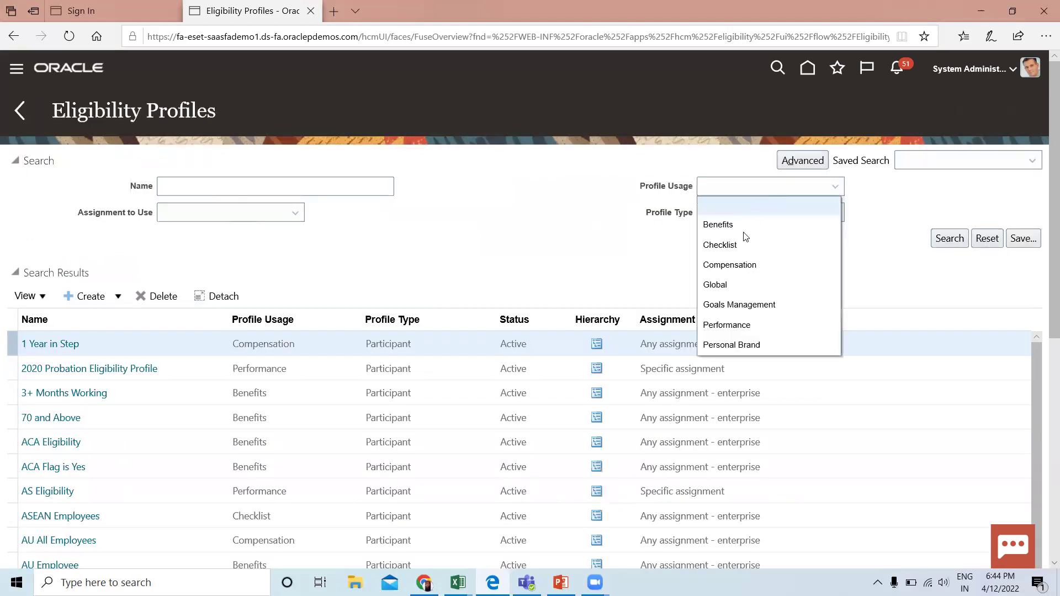
left_click(726, 286)
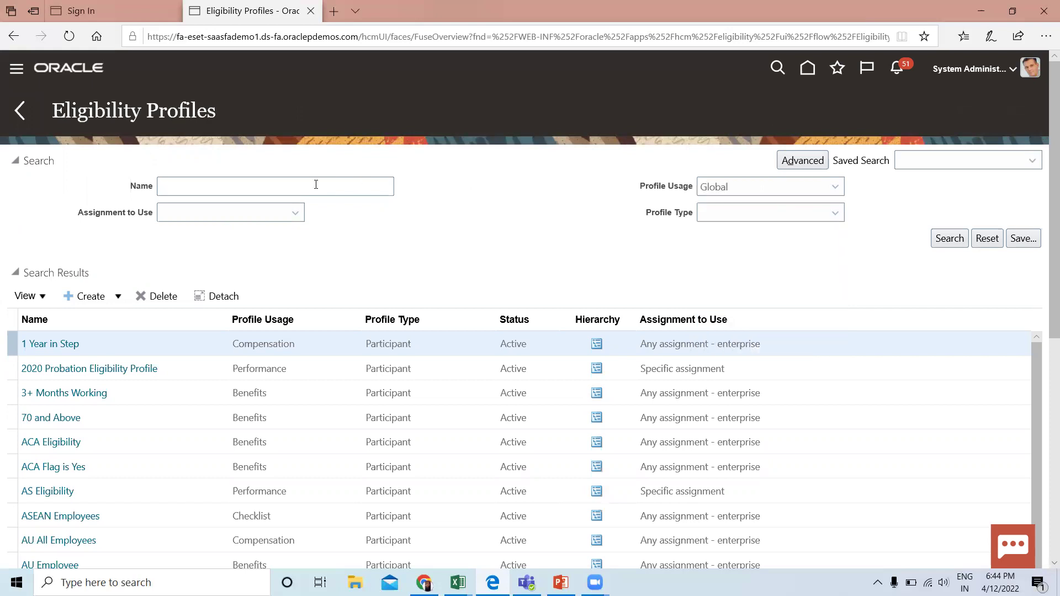
left_click(316, 184)
type("salary")
key("Return")
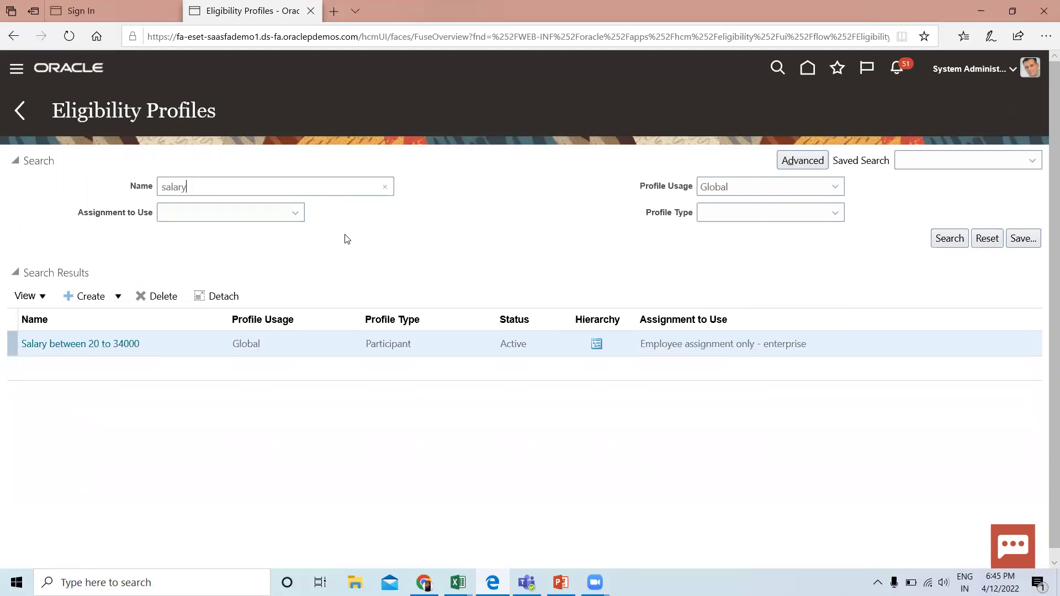